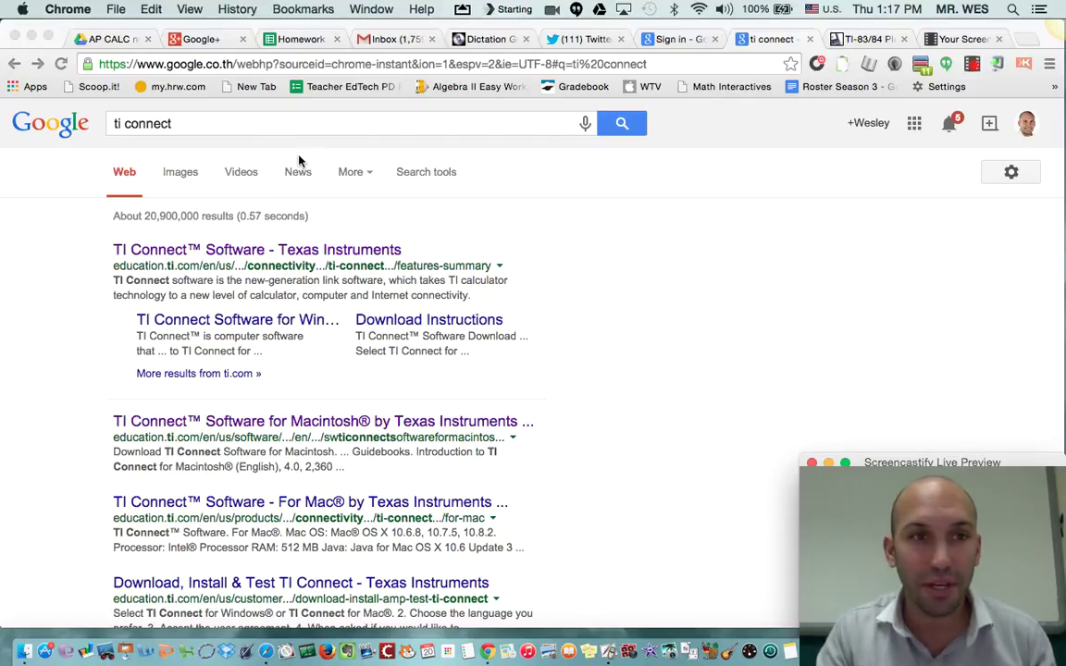
Step: Open the 'TI Connect™ Software - Texas Instruments' result from the 'ti connect' Google search
click(212, 130)
double_click(189, 126)
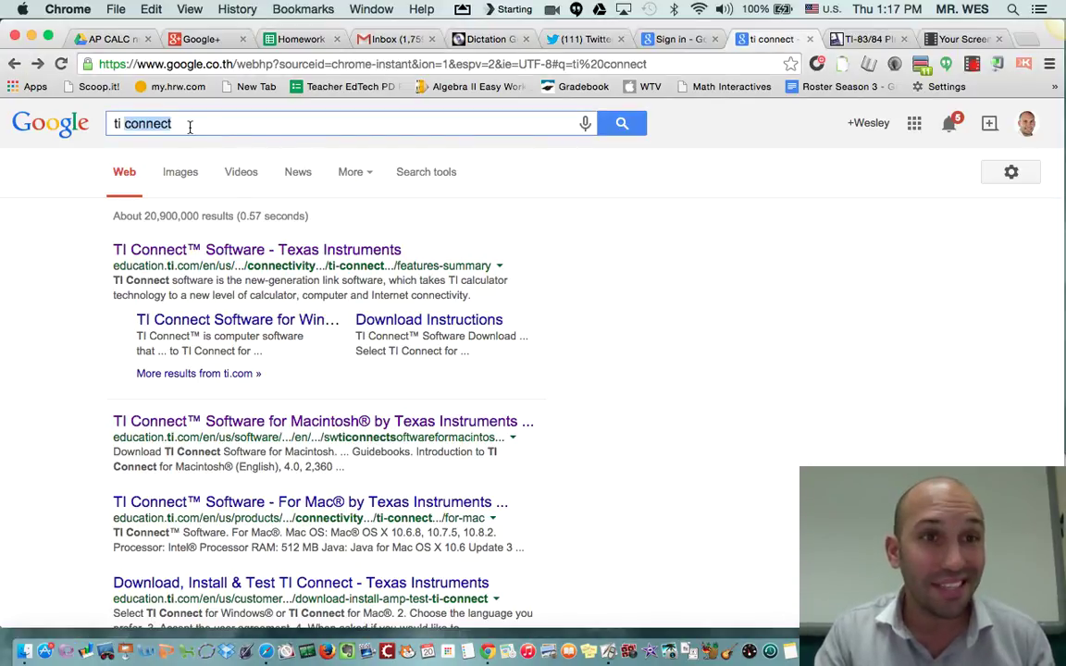
click(189, 127)
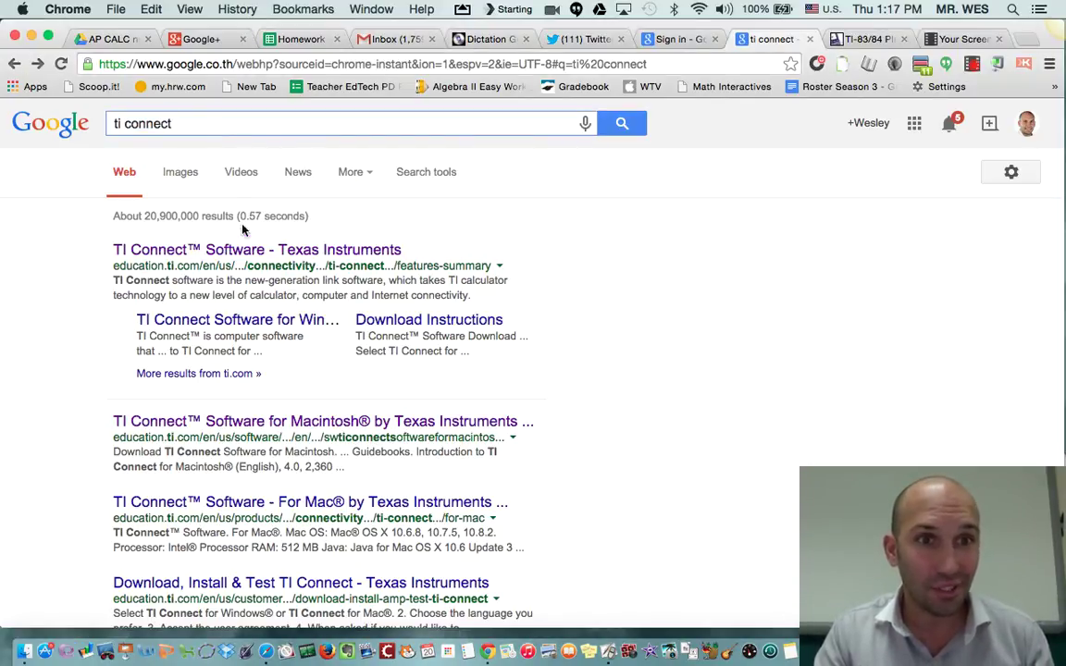
click(250, 259)
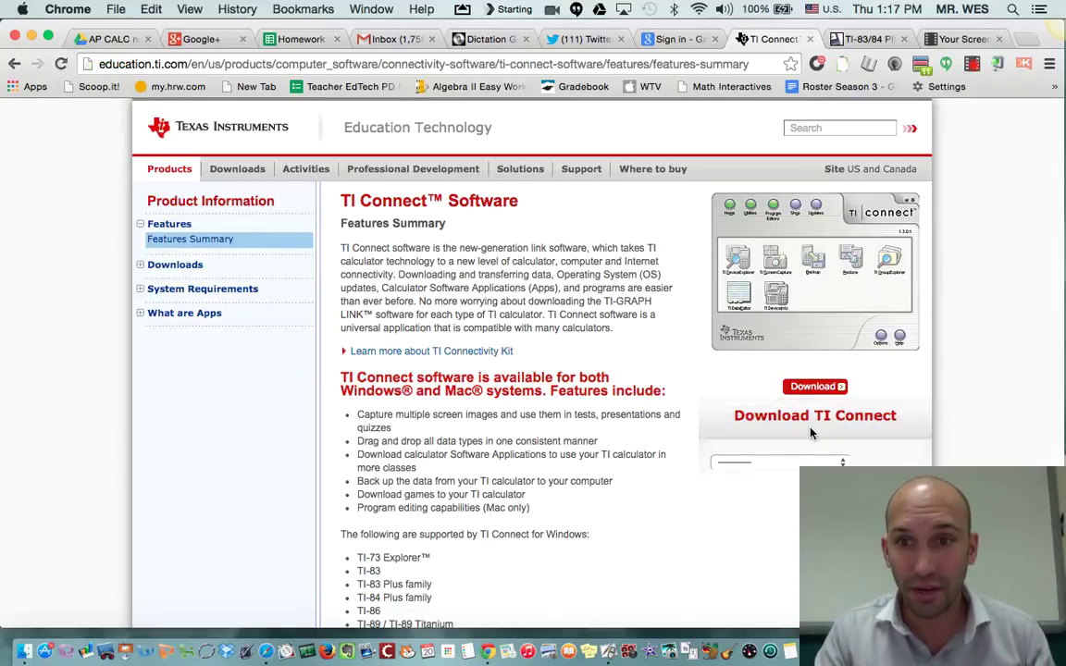
Step: Visit the TI Connect Windows download page and scroll through it
click(814, 386)
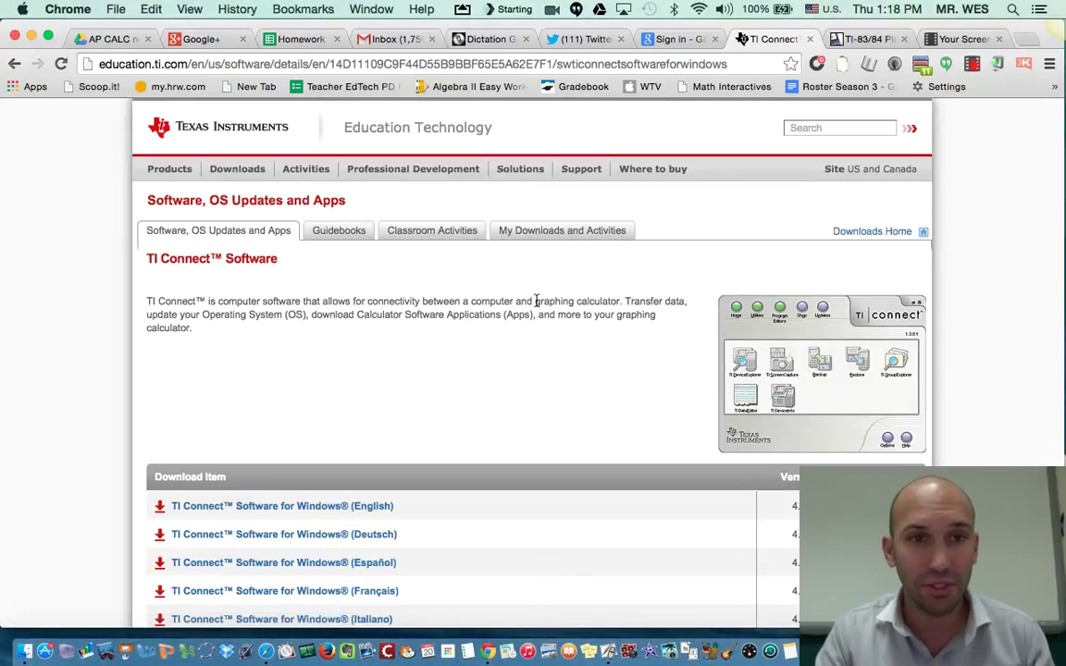
scroll(496, 424, down, 5)
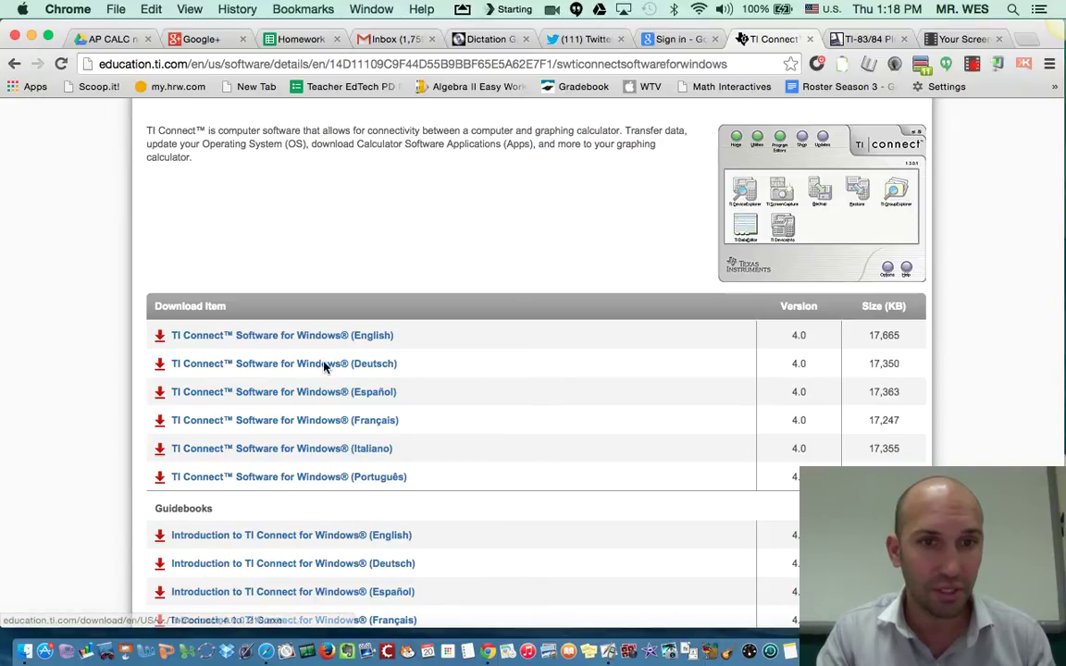
scroll(519, 487, down, 5)
scroll(518, 488, down, 15)
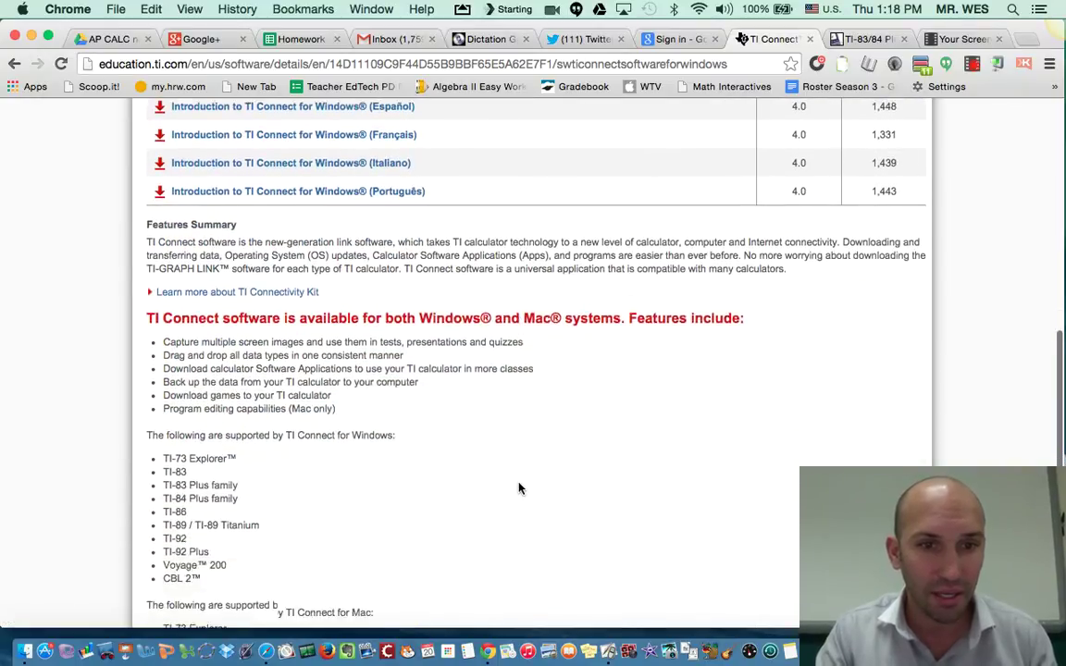
scroll(518, 488, up, 20)
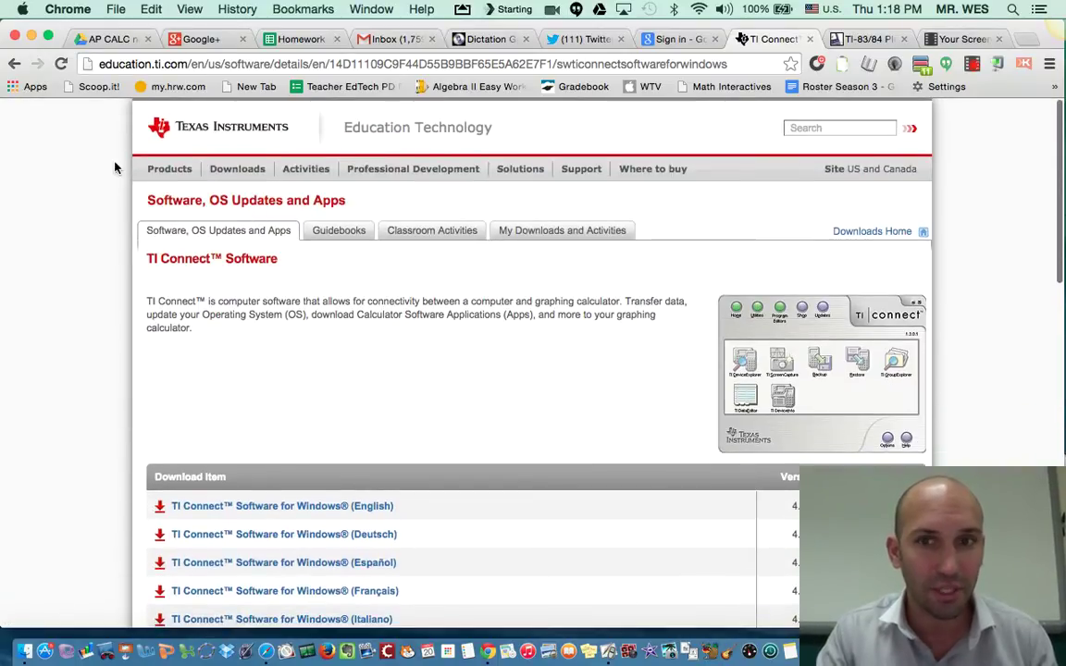
Step: Go back, choose 'TI Connect for Mac' in the download dropdown and open its version 4.0 page
click(15, 62)
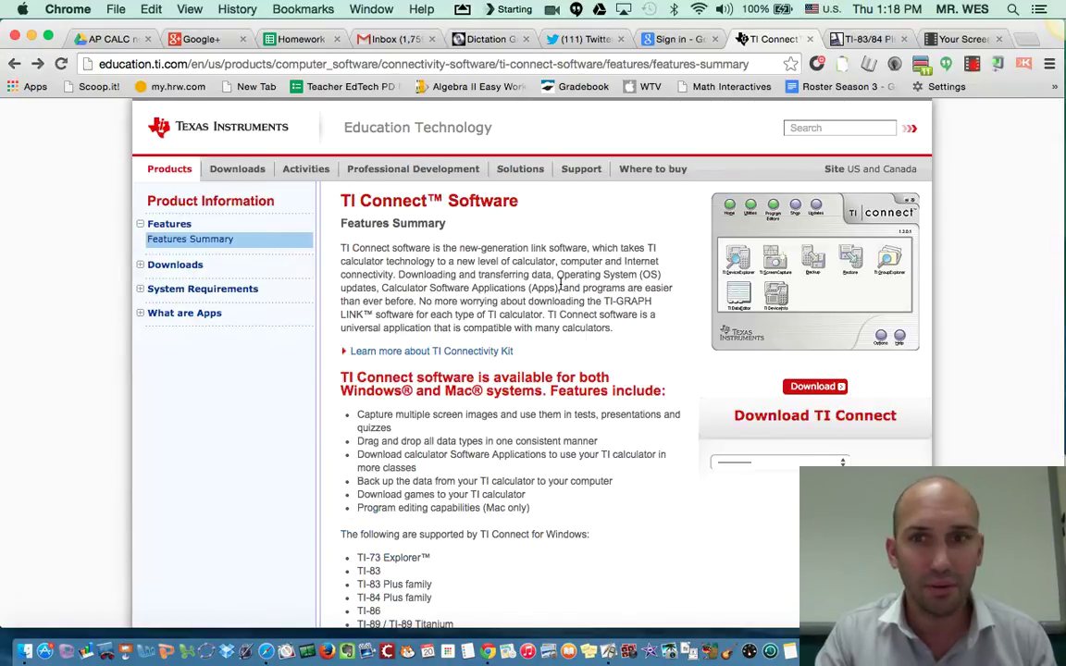
click(780, 463)
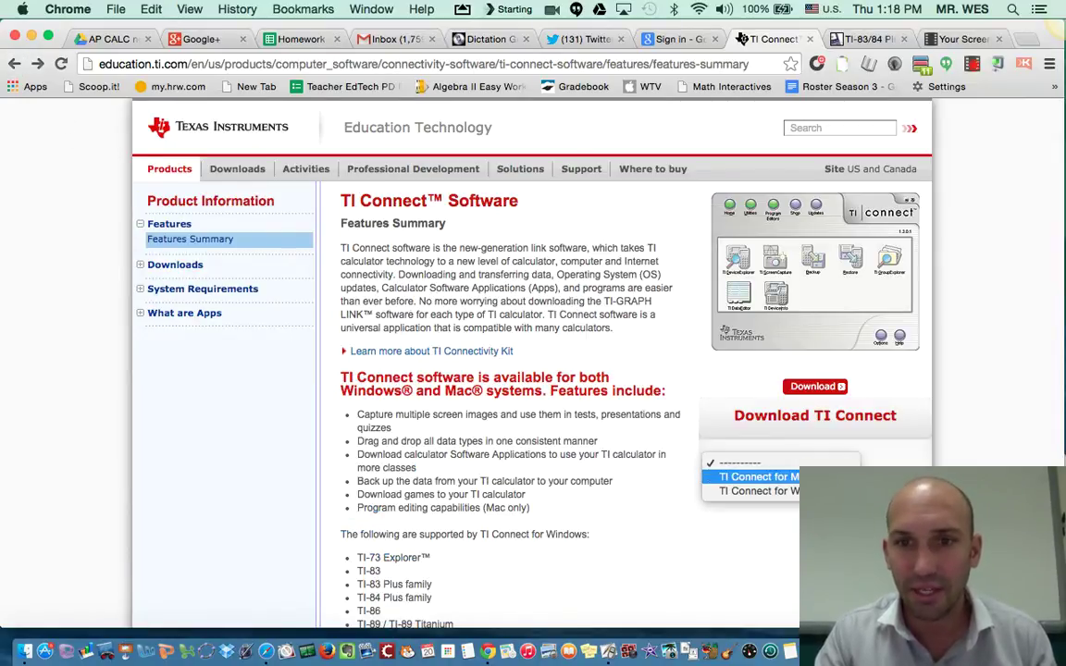
click(787, 476)
click(816, 386)
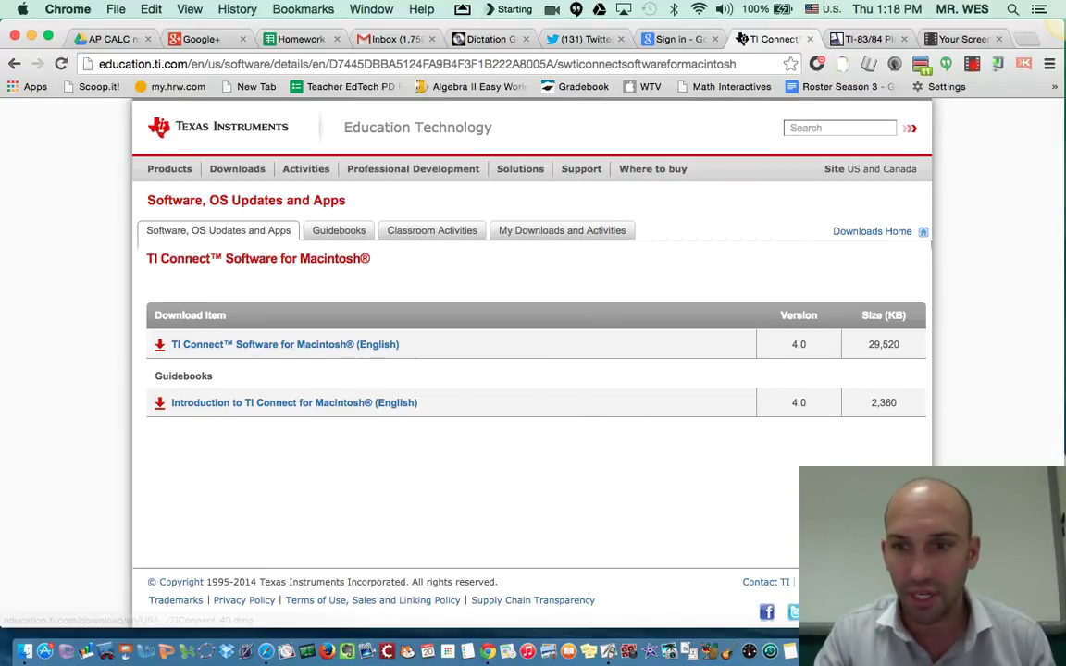
Step: Launch TI Connect from a Launchpad search for 'ti' and open TI Device Explorer
key(F4)
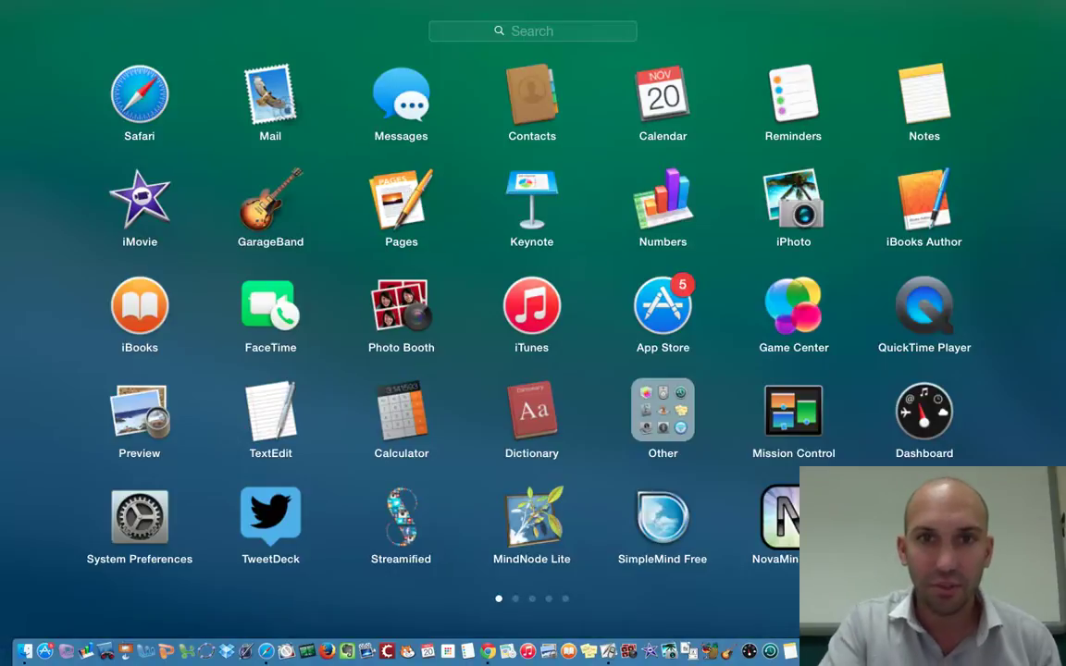
text(ti)
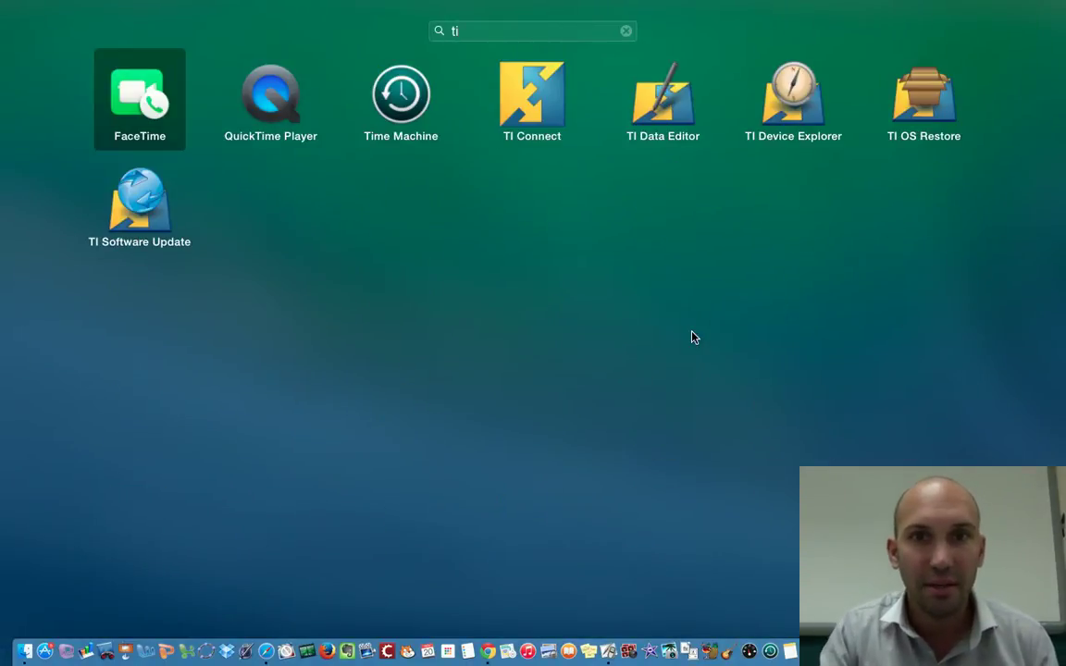
click(521, 86)
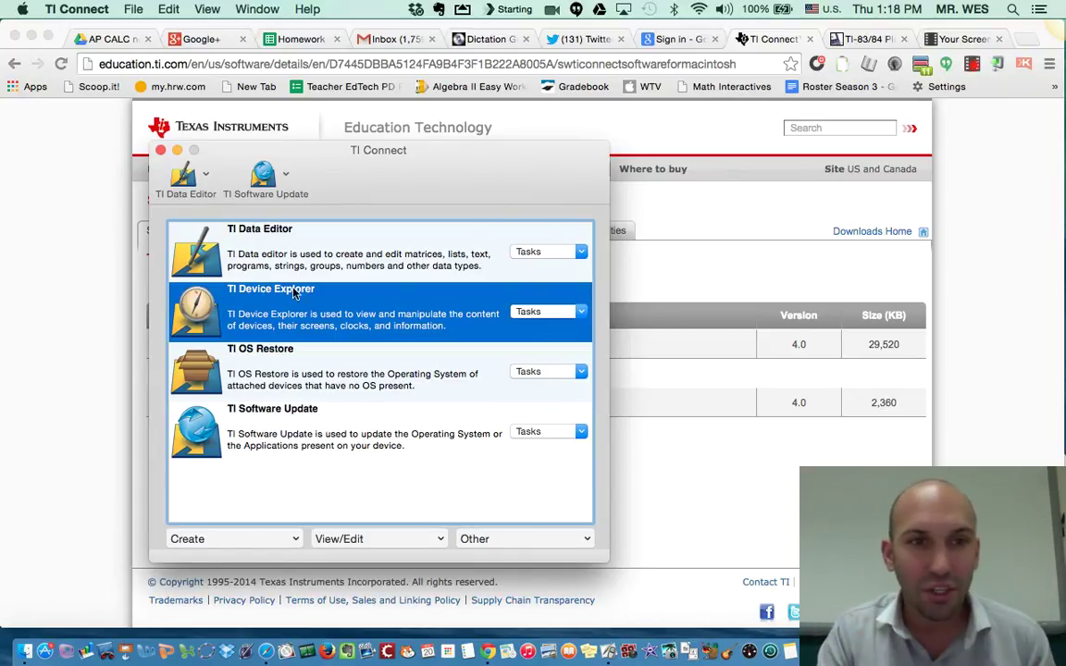
double_click(342, 313)
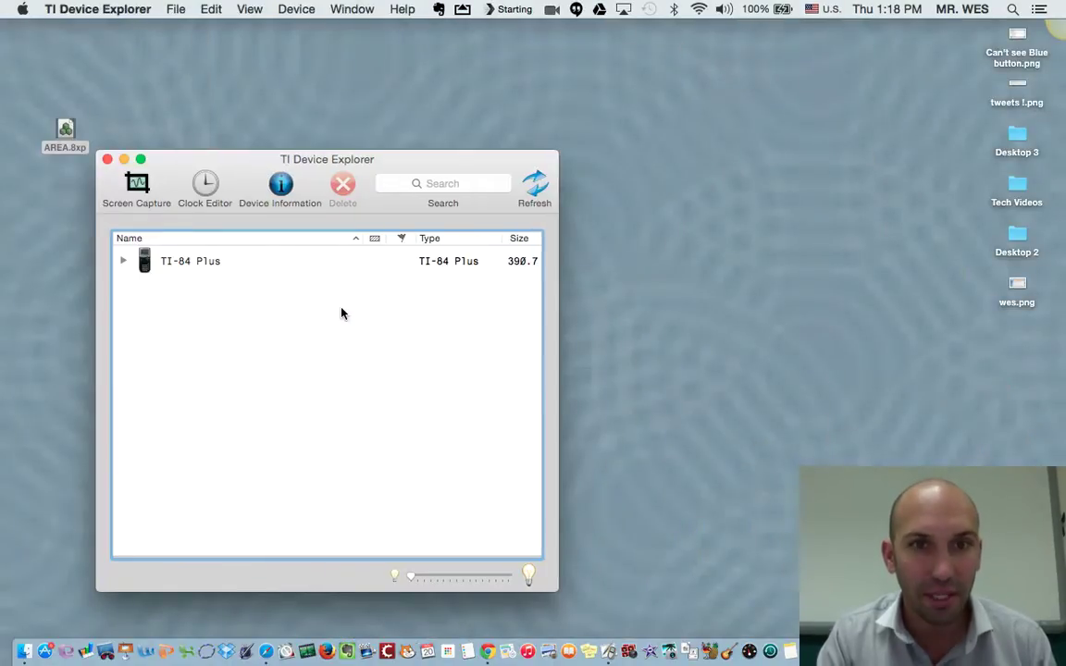
Step: Drag AREA.8xp from the desktop onto the TI-84 Plus in TI Device Explorer
drag(317, 176, 428, 119)
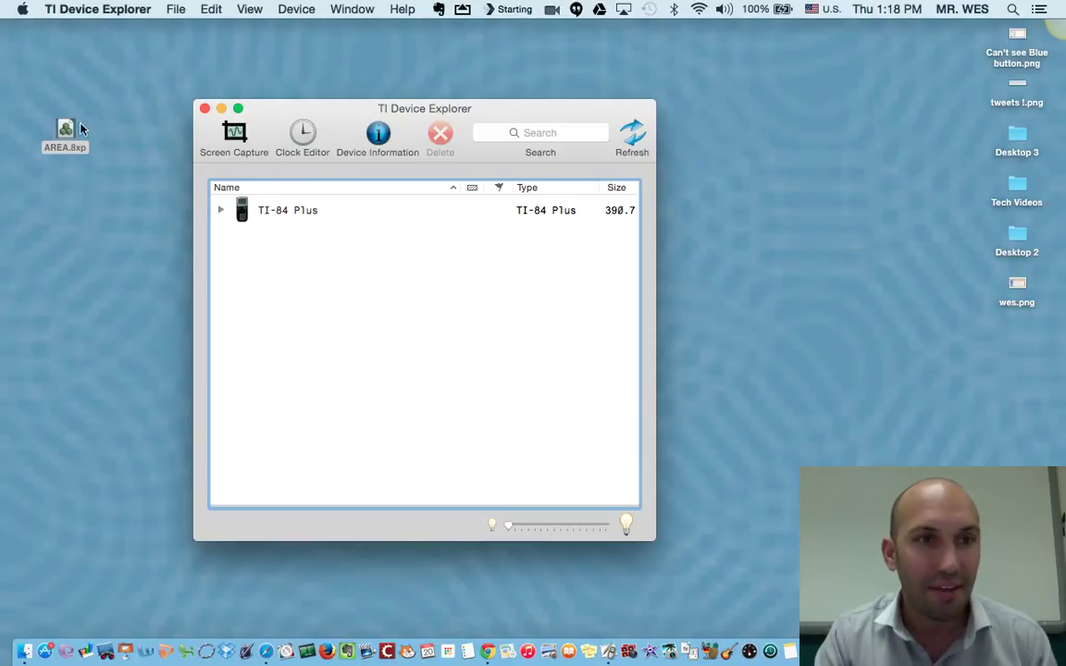
drag(79, 148, 377, 329)
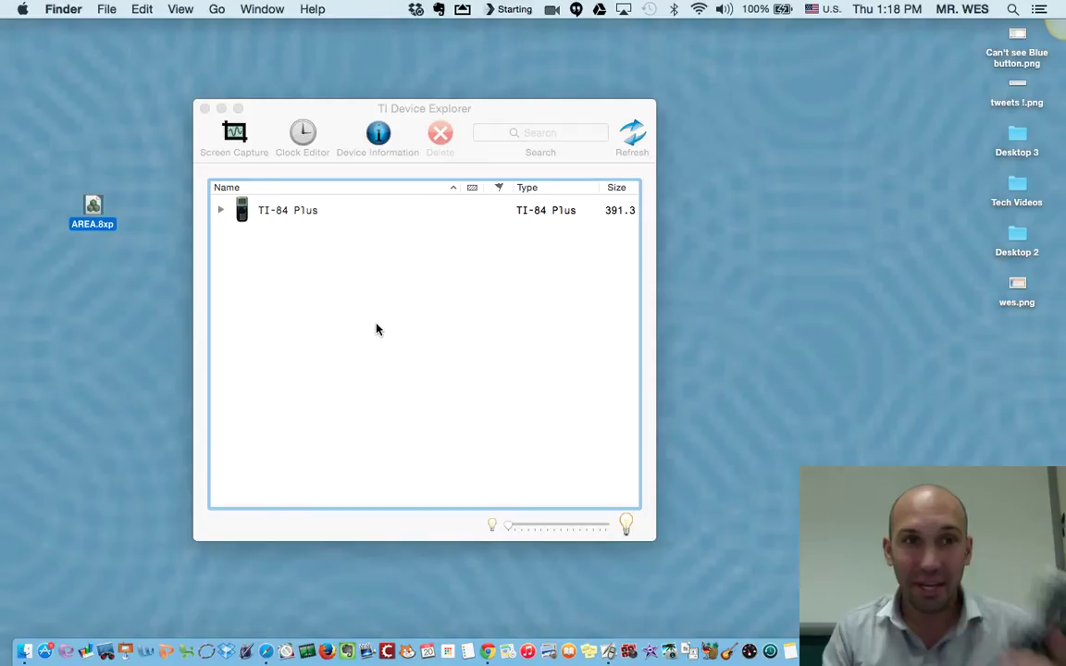
click(131, 263)
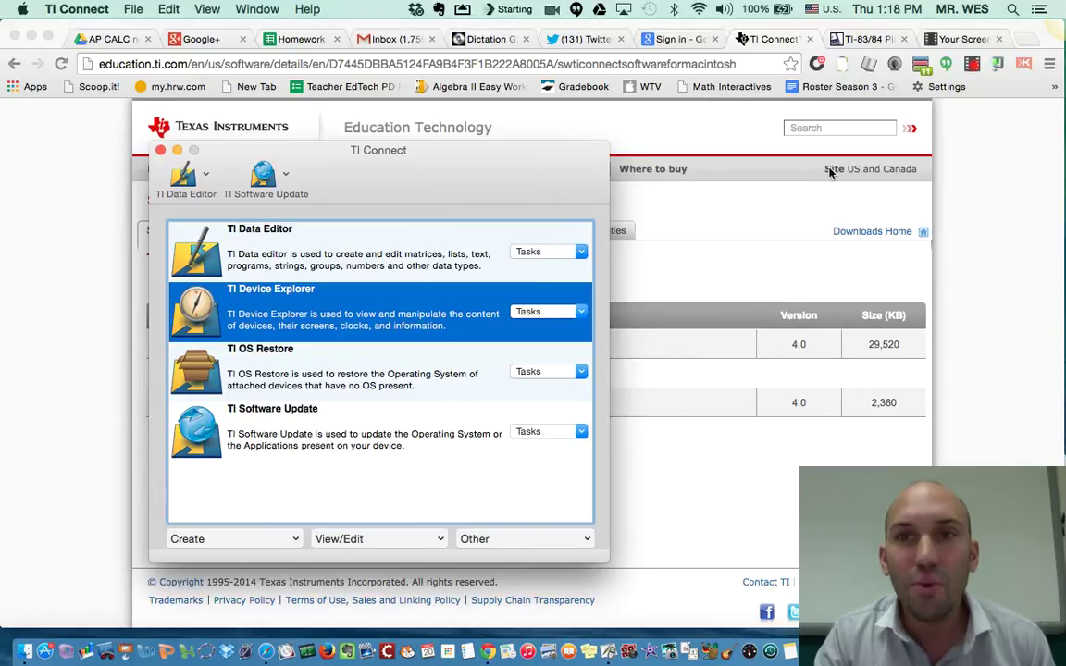
Step: Return to the ticalc.org archive and open the calculus programs folder
click(868, 40)
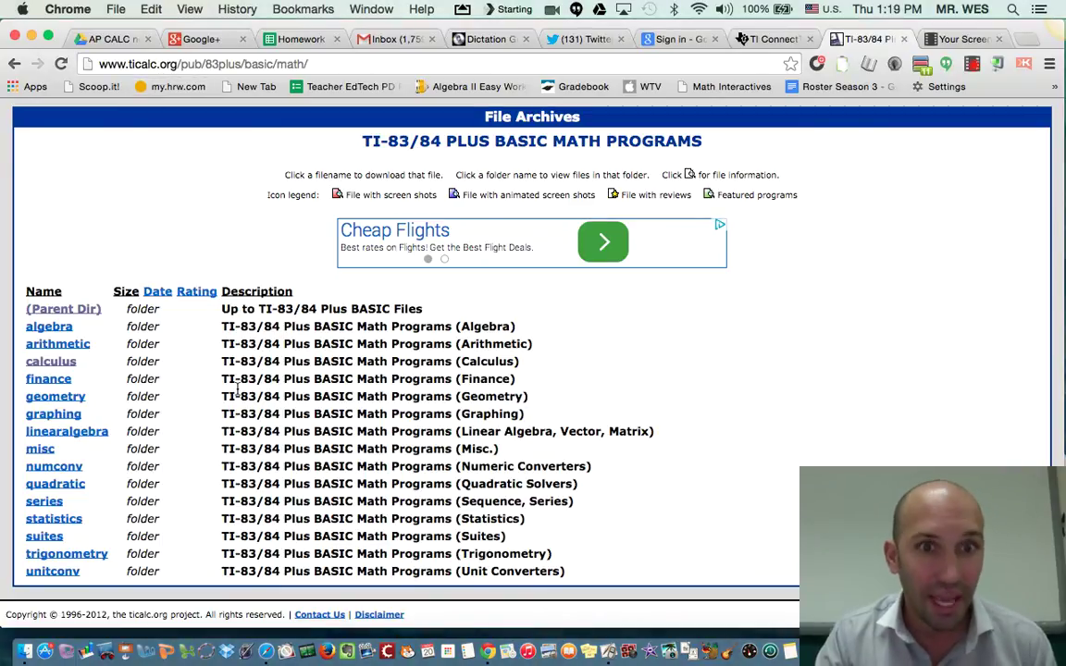
scroll(238, 389, down, 1)
scroll(238, 390, up, 1)
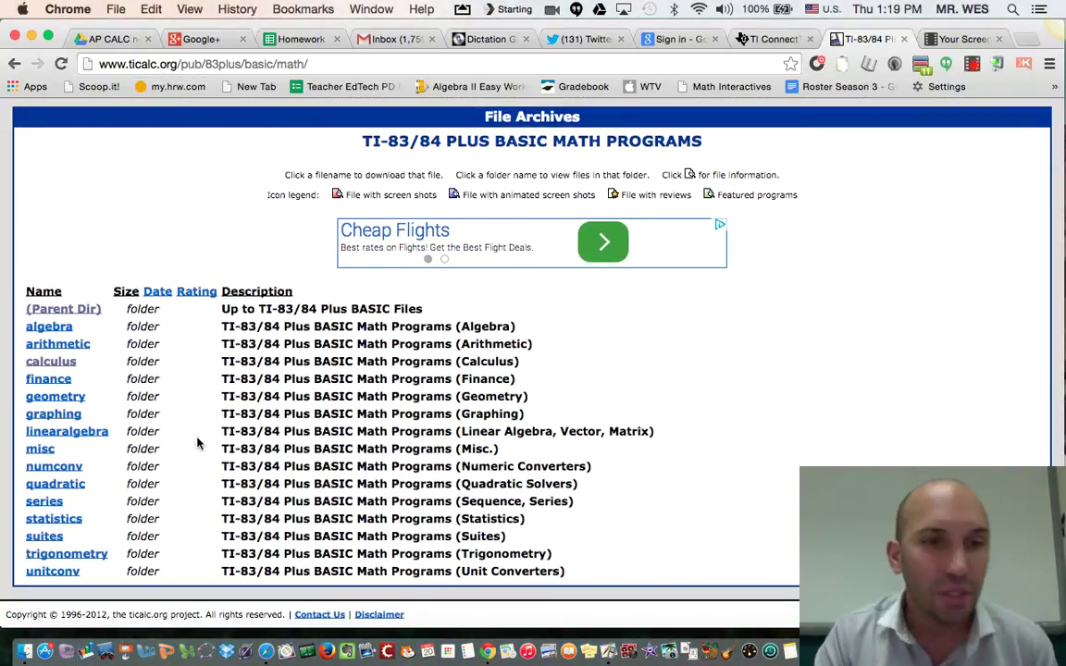
click(56, 364)
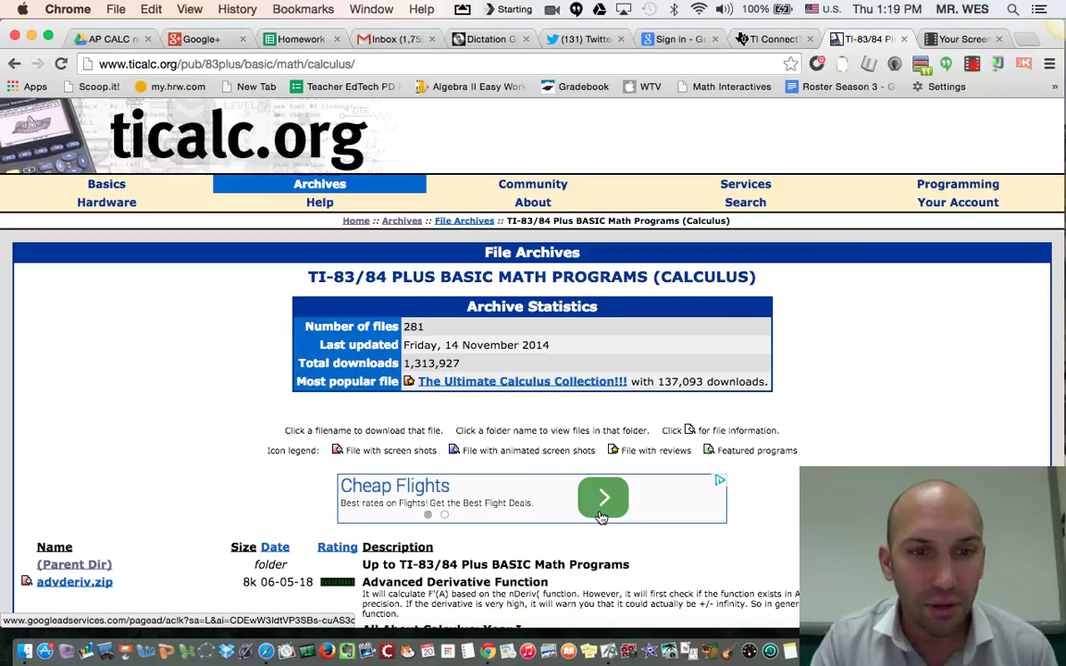
Step: Scroll the calculus list down and download apmeanvl.zip
scroll(171, 424, down, 5)
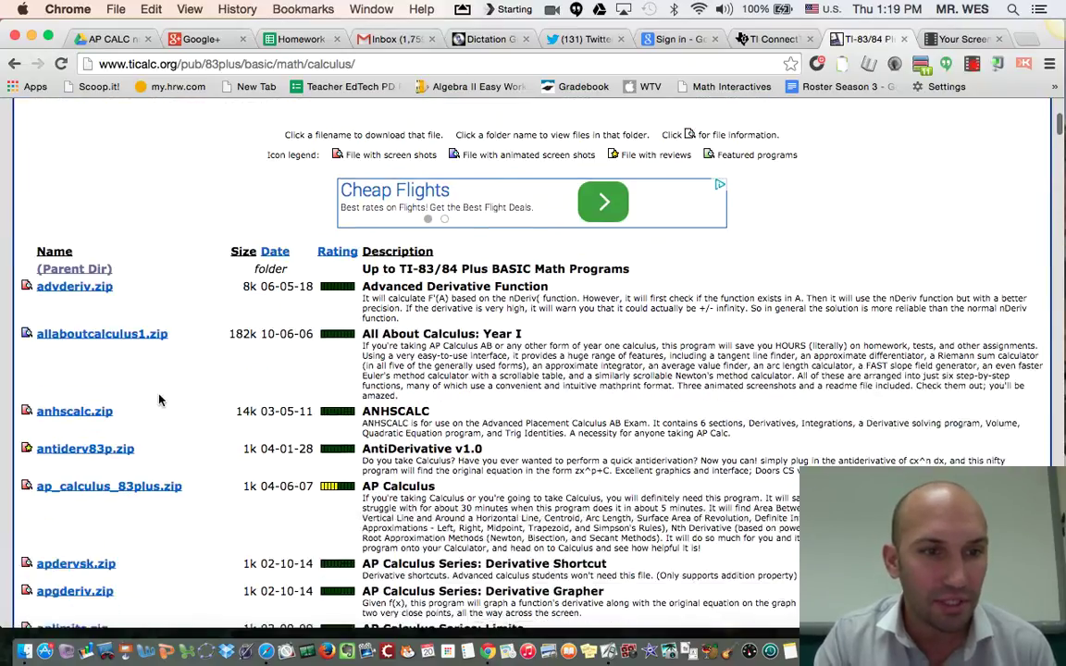
scroll(159, 400, down, 2)
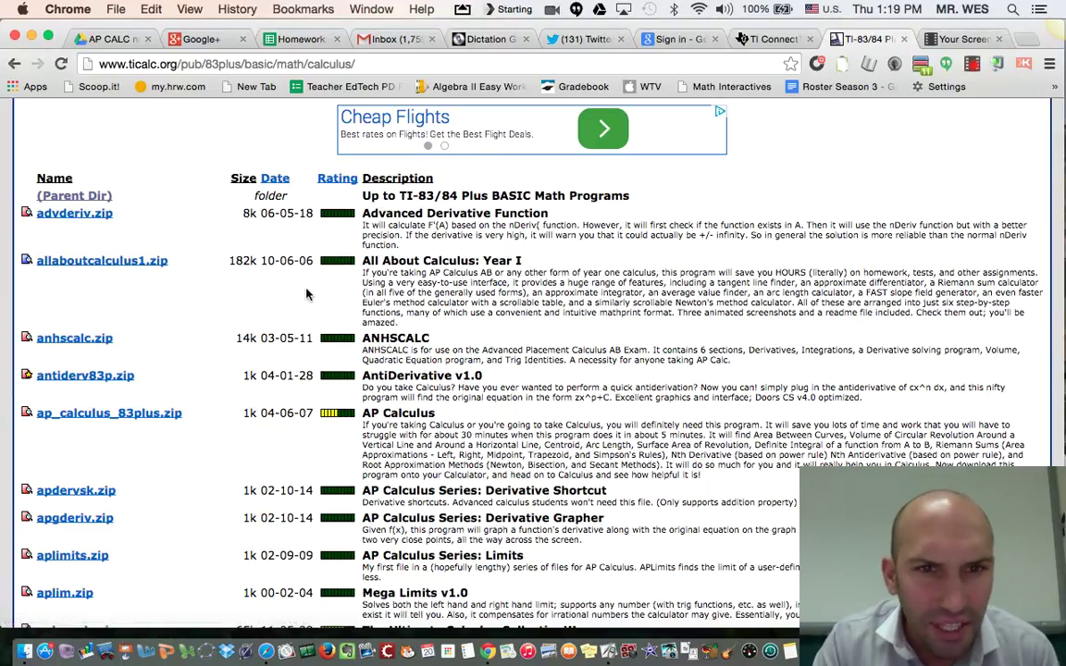
scroll(428, 559, down, 5)
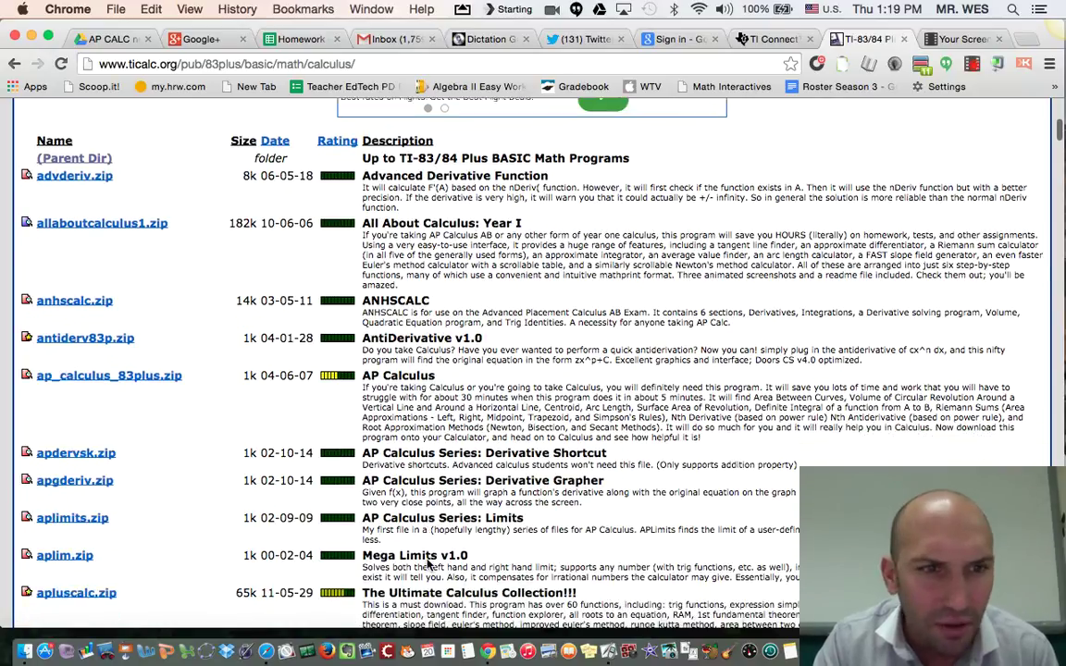
scroll(428, 559, down, 5)
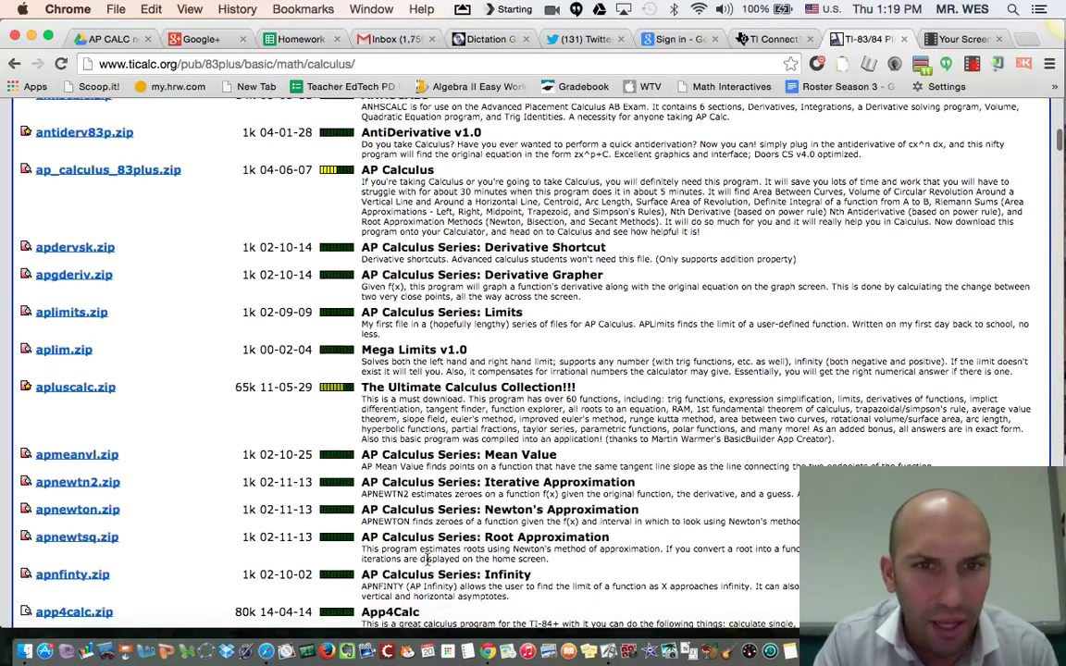
scroll(427, 559, down, 1)
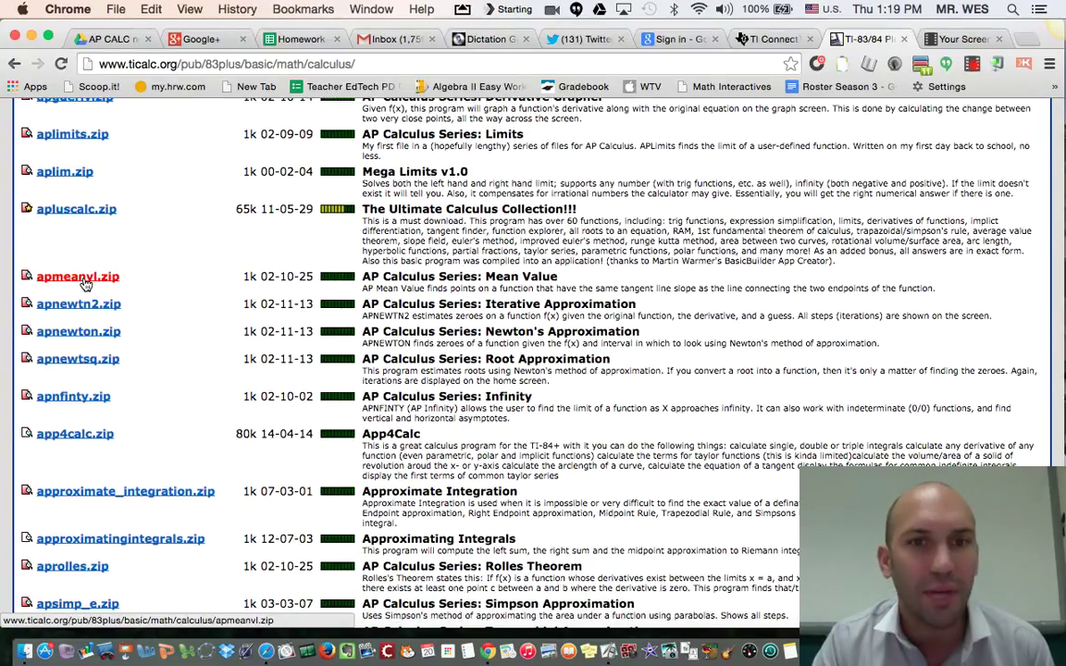
click(85, 283)
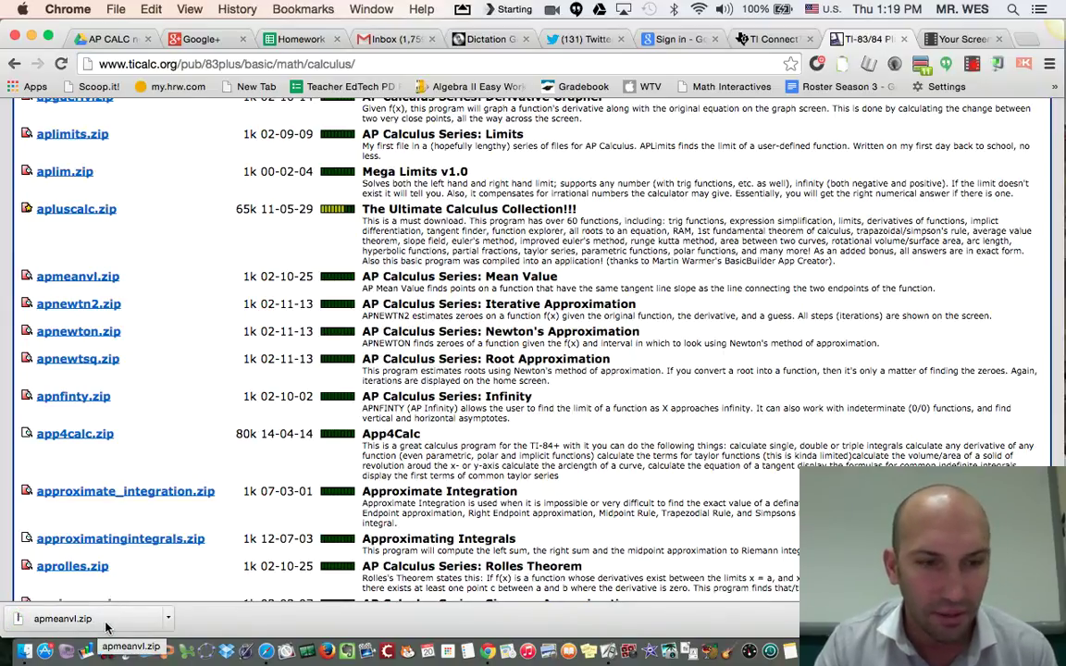
click(23, 650)
Step: Move apmeanvl.zip from the Downloads folder onto the desktop
key(ctrl+Up)
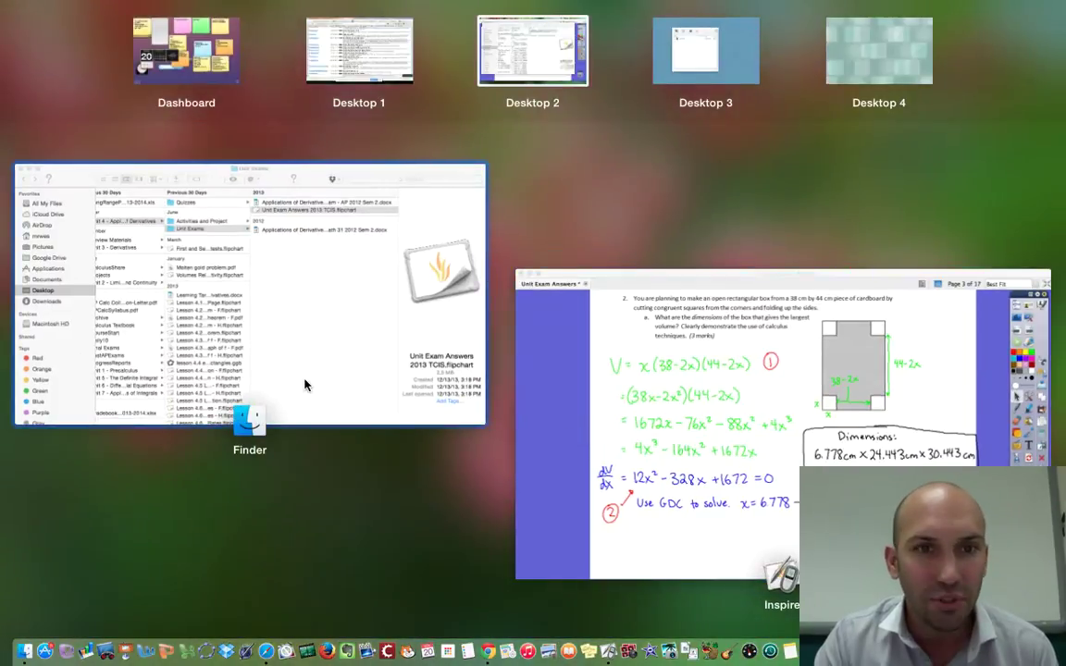
drag(305, 384, 891, 66)
click(884, 60)
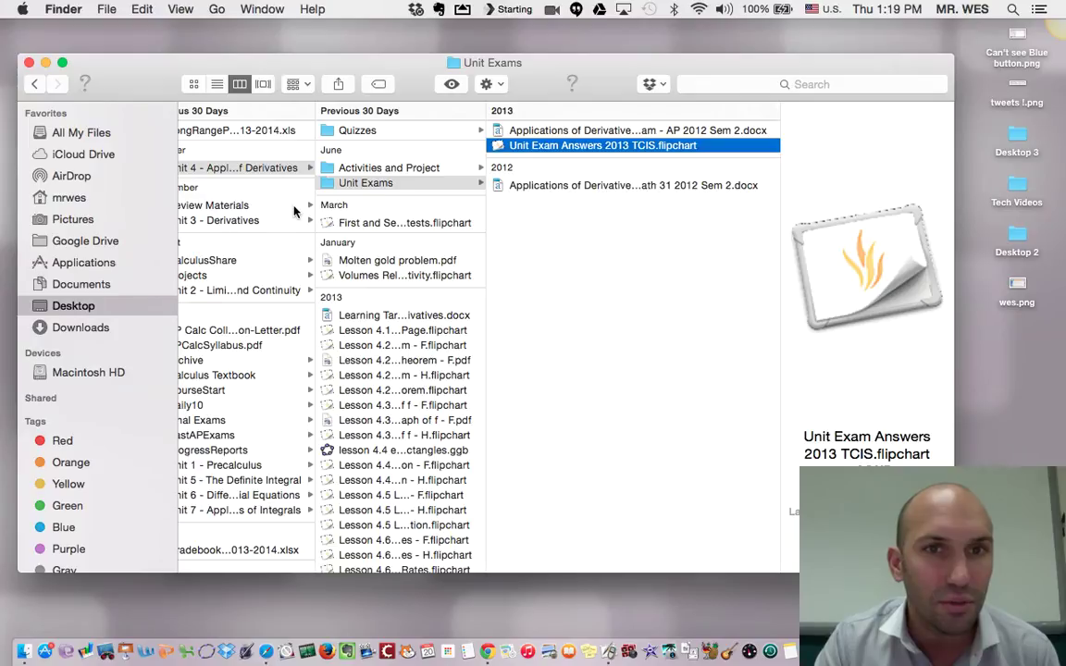
click(80, 328)
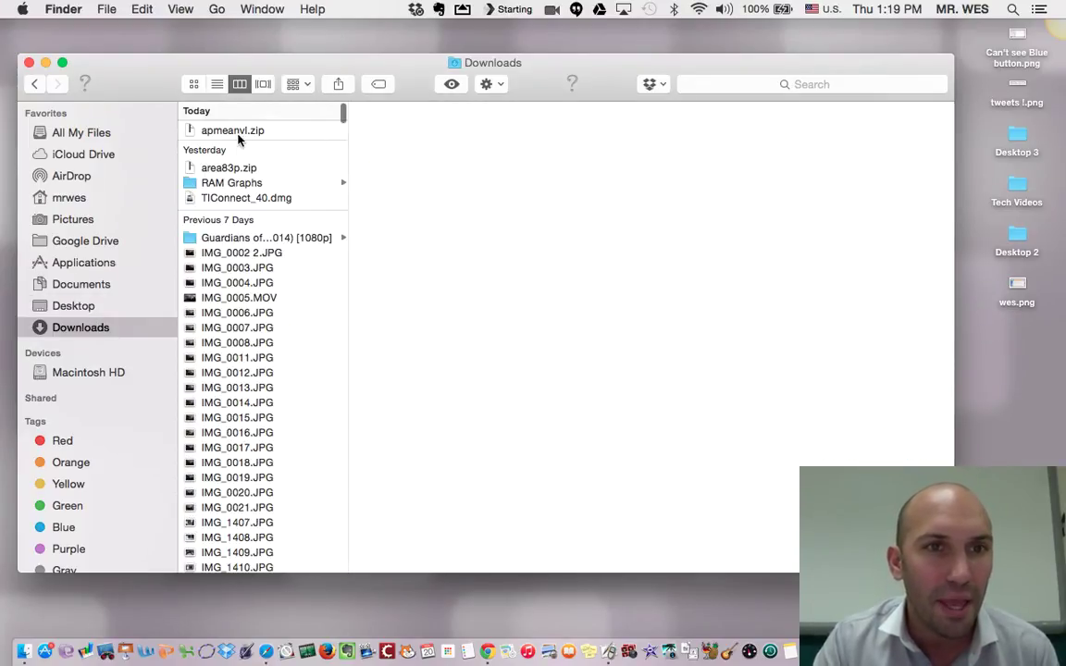
click(233, 131)
drag(132, 72, 458, 61)
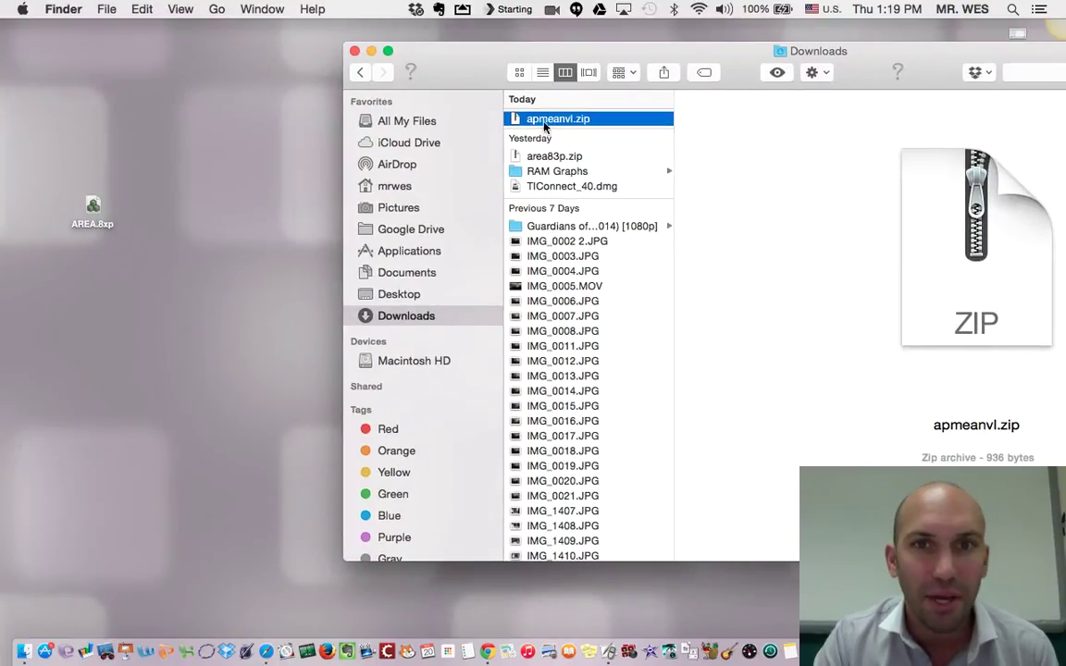
drag(569, 125, 223, 263)
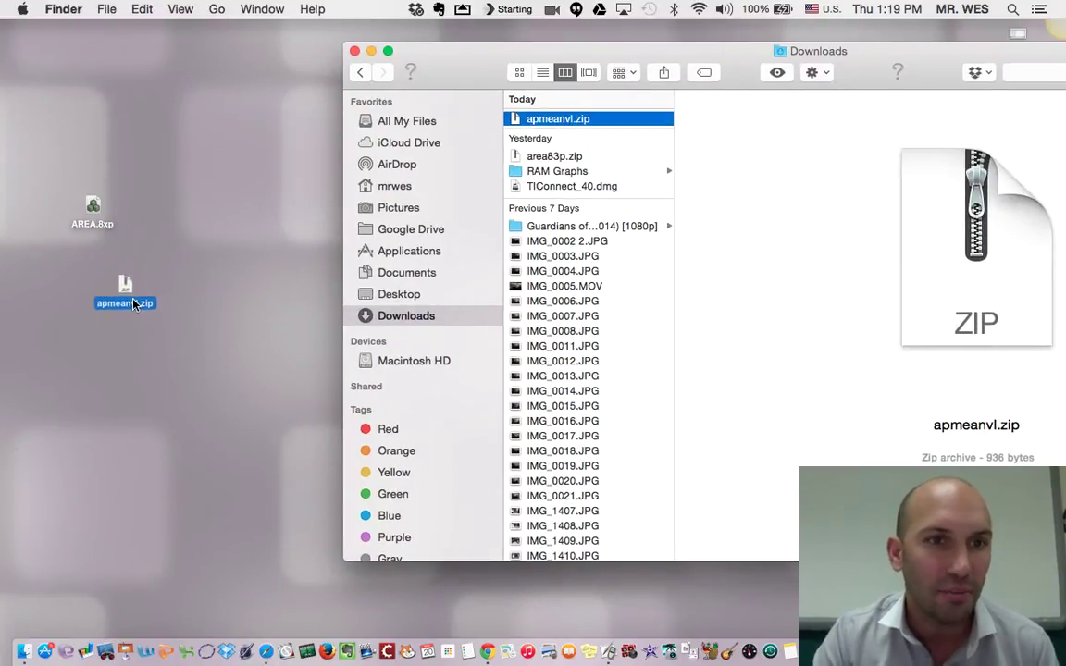
drag(132, 303, 133, 304)
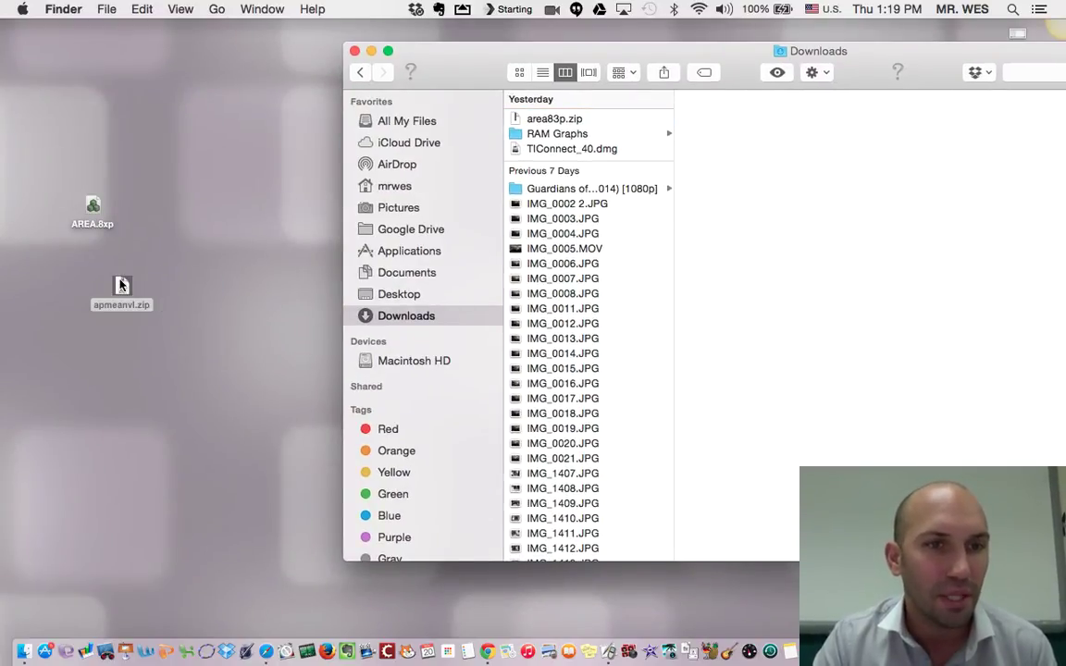
Step: Unzip apmeanvl.zip and place the extracted APMEANVL.8XP file on the desktop
double_click(121, 285)
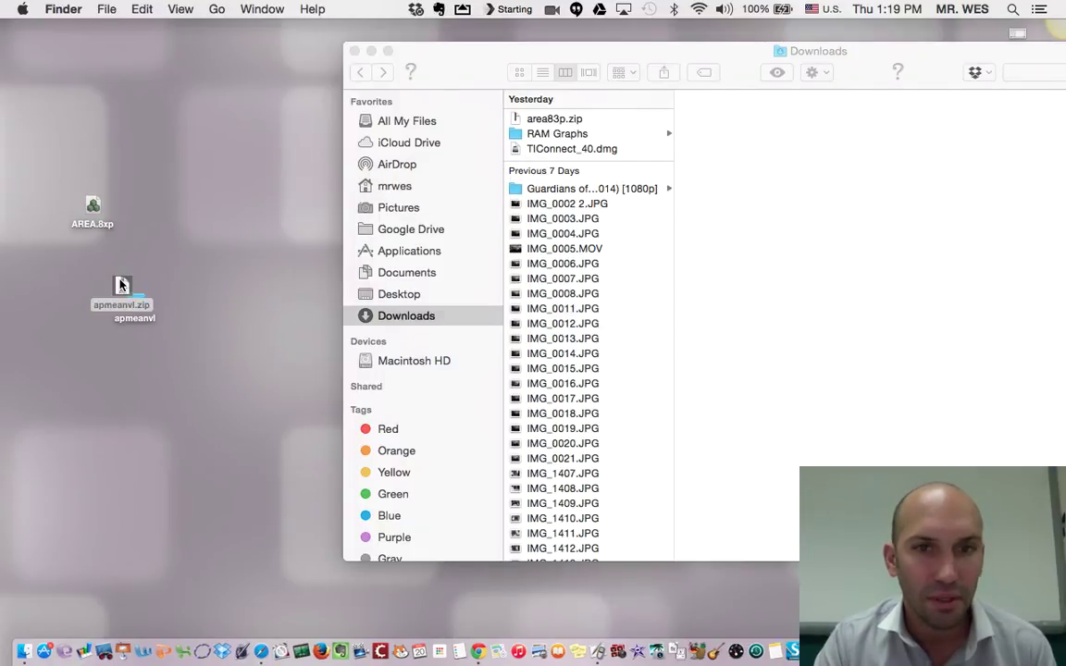
drag(146, 320, 131, 374)
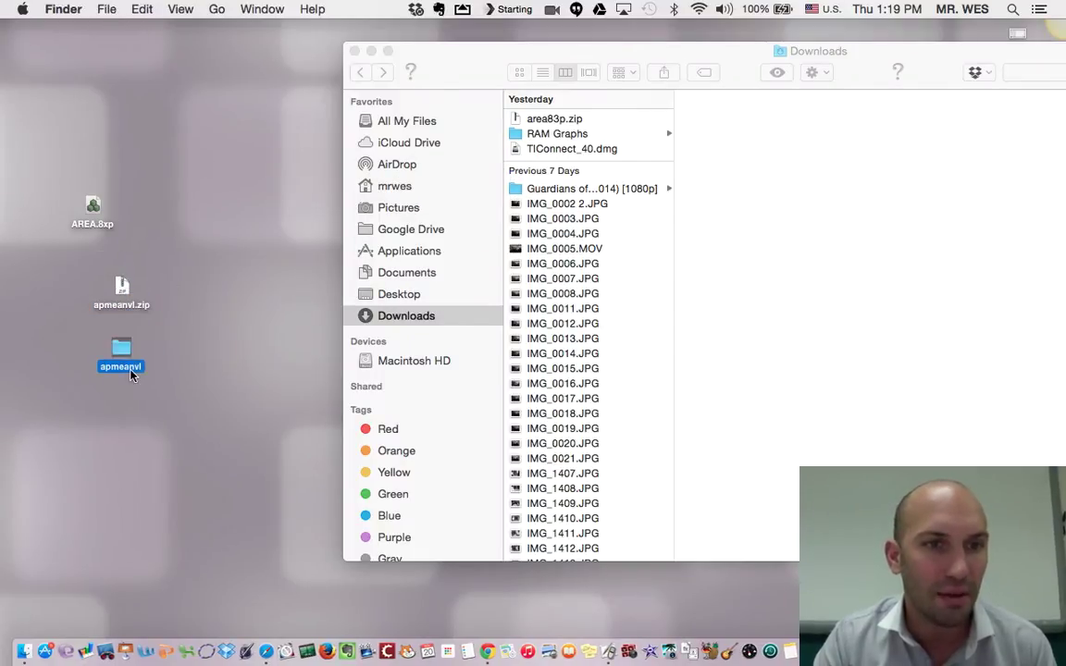
click(123, 352)
double_click(123, 351)
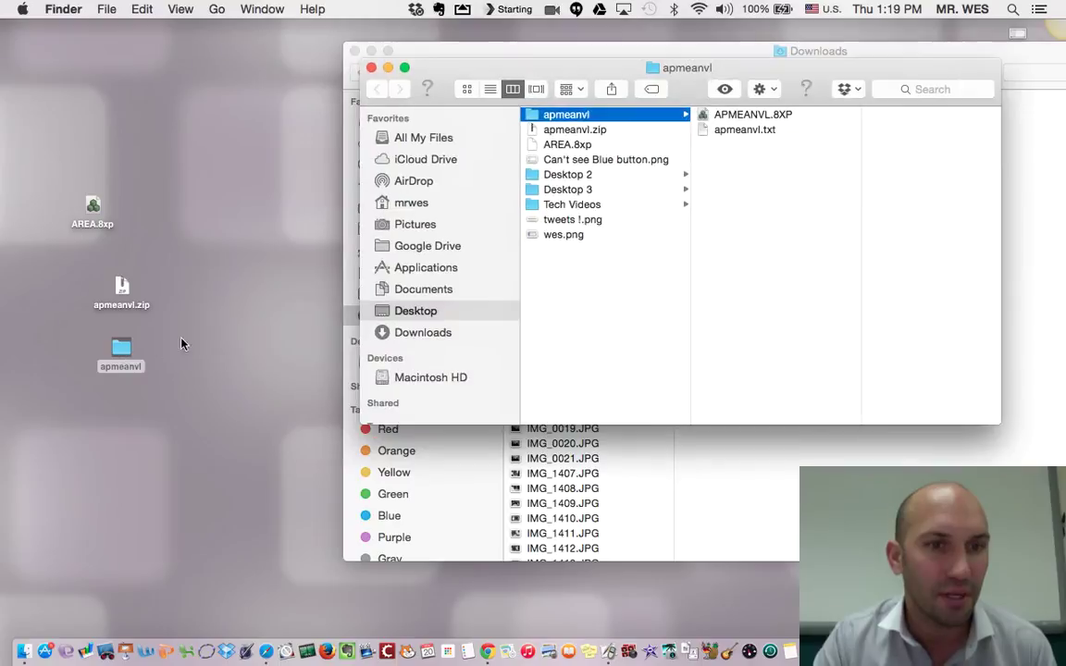
drag(734, 126, 128, 435)
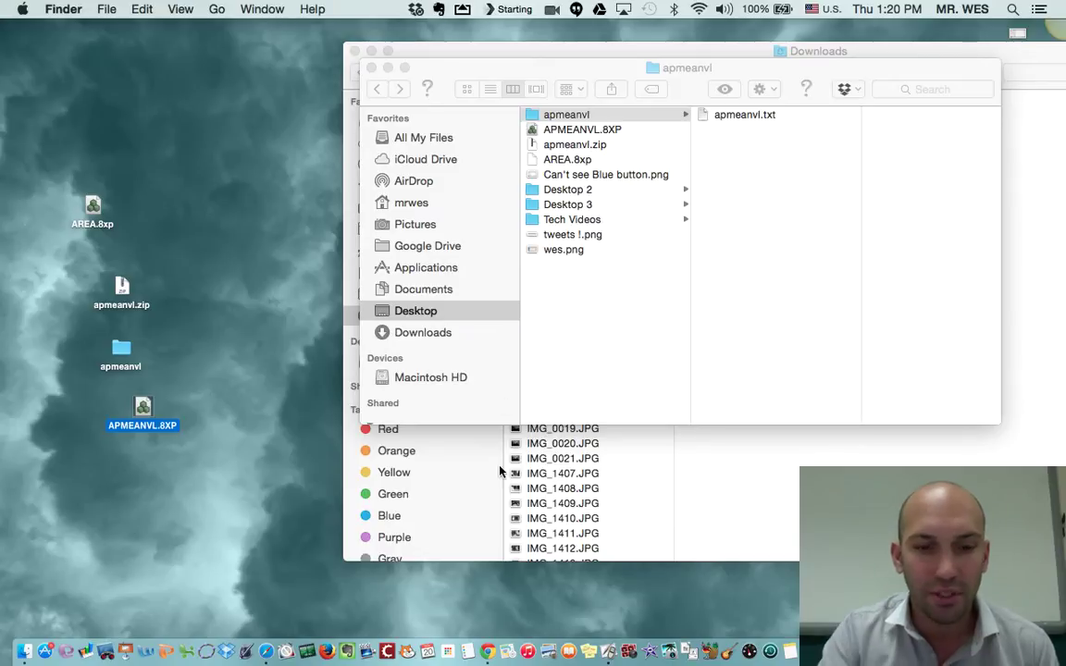
key(F4)
Step: Send APMEANVL.8XP to the TI-84 Plus via TI Device Explorer and list its programs
text(ti)
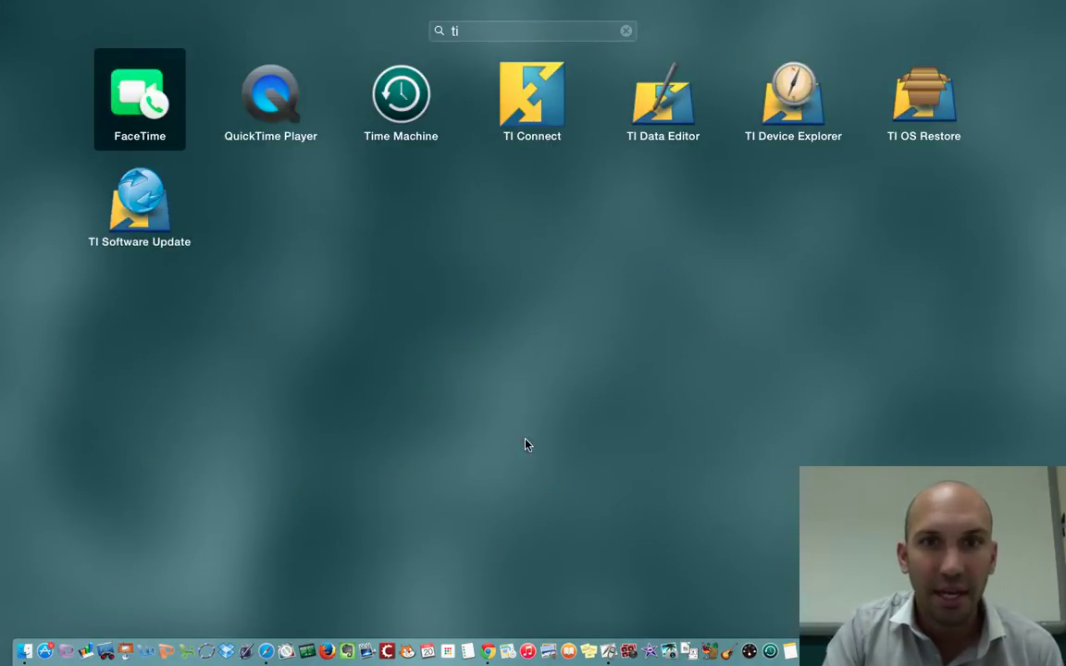
click(545, 84)
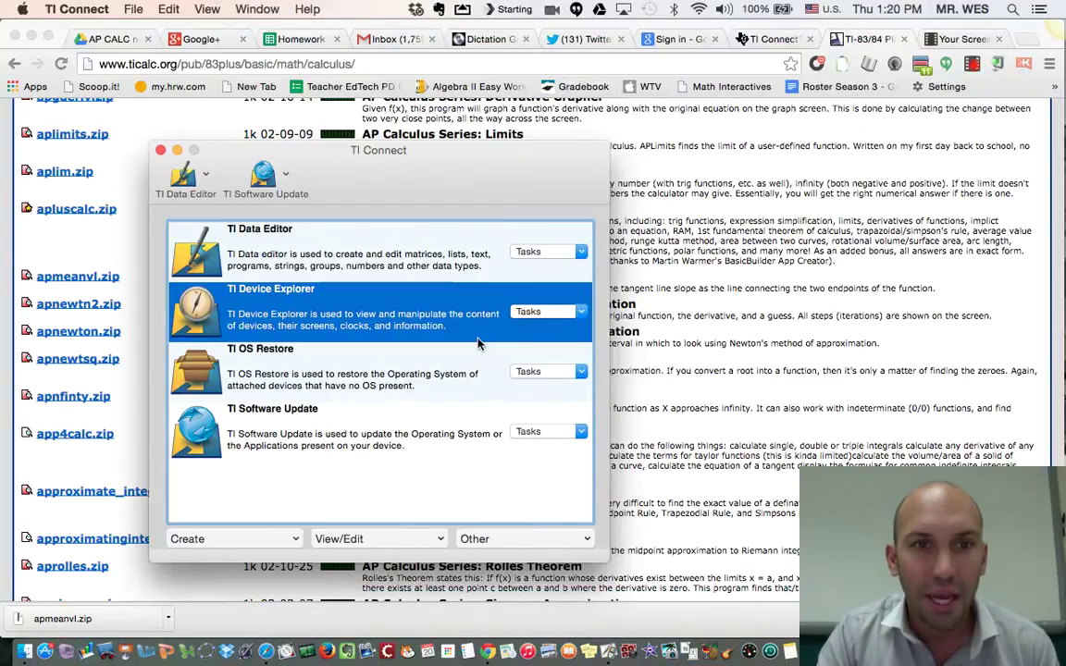
click(376, 312)
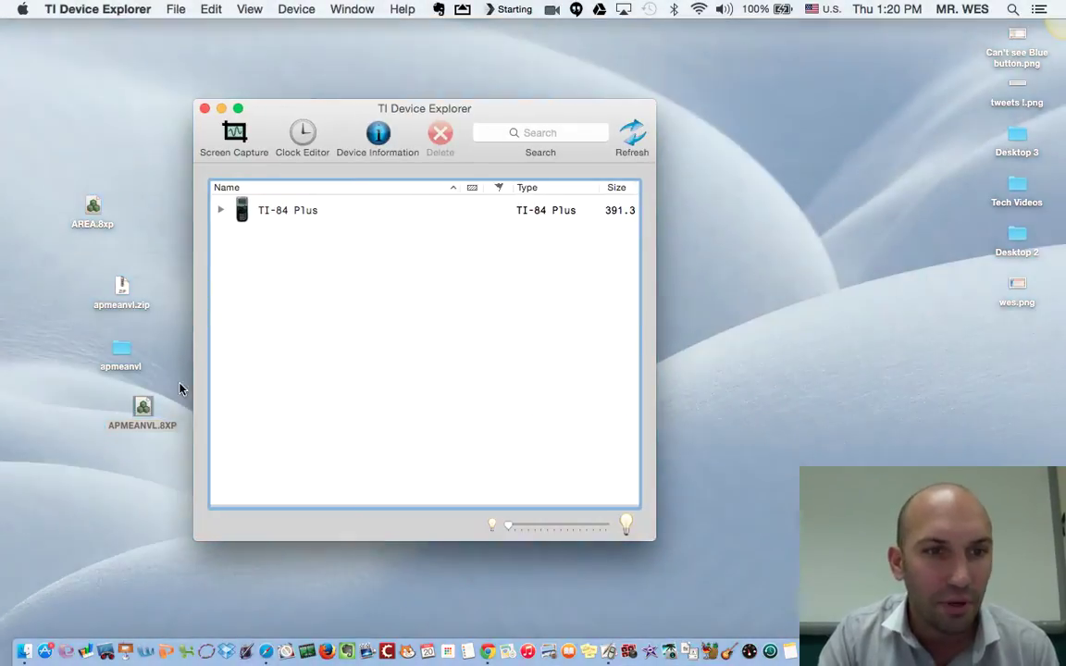
click(146, 408)
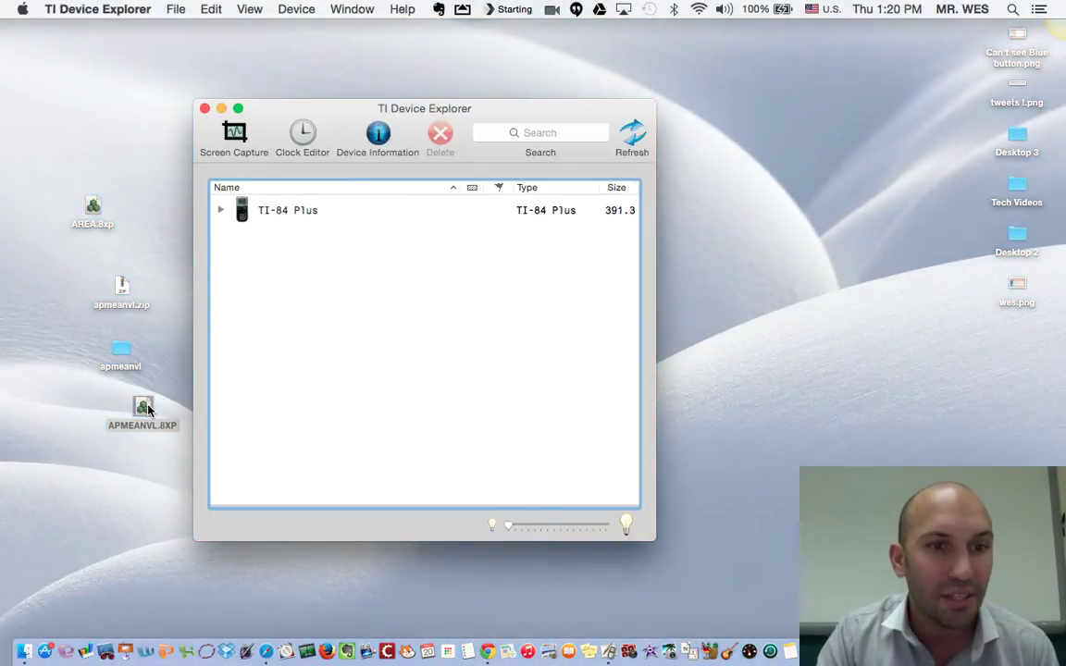
drag(146, 408, 316, 278)
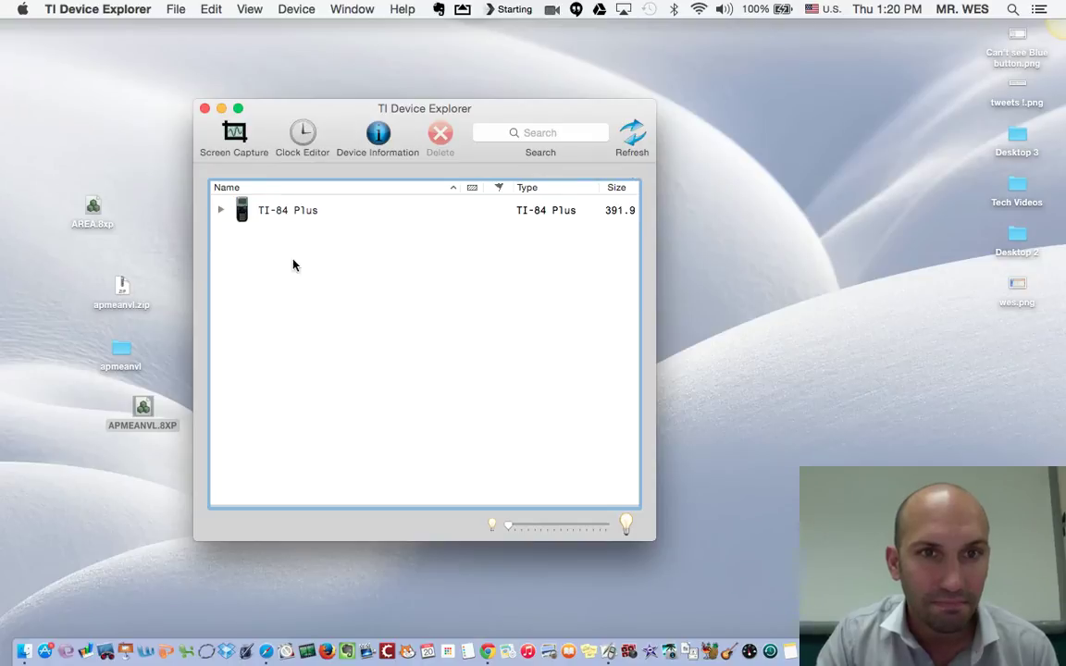
click(221, 210)
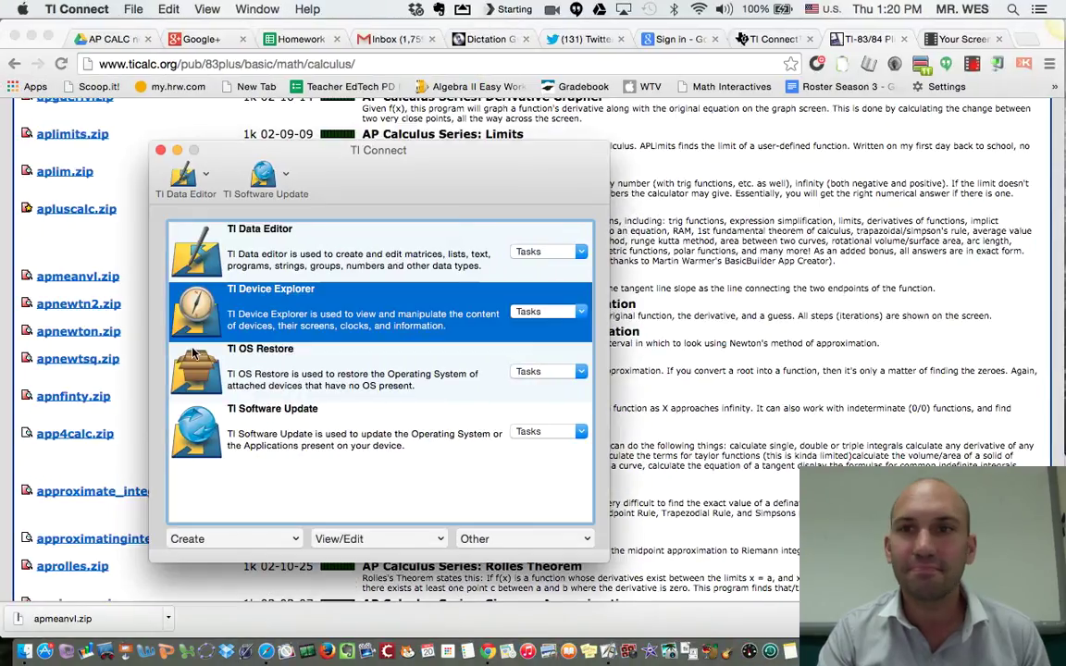
Step: Bring Chrome's ticalc.org calculus listing back in front of TI Connect
click(972, 63)
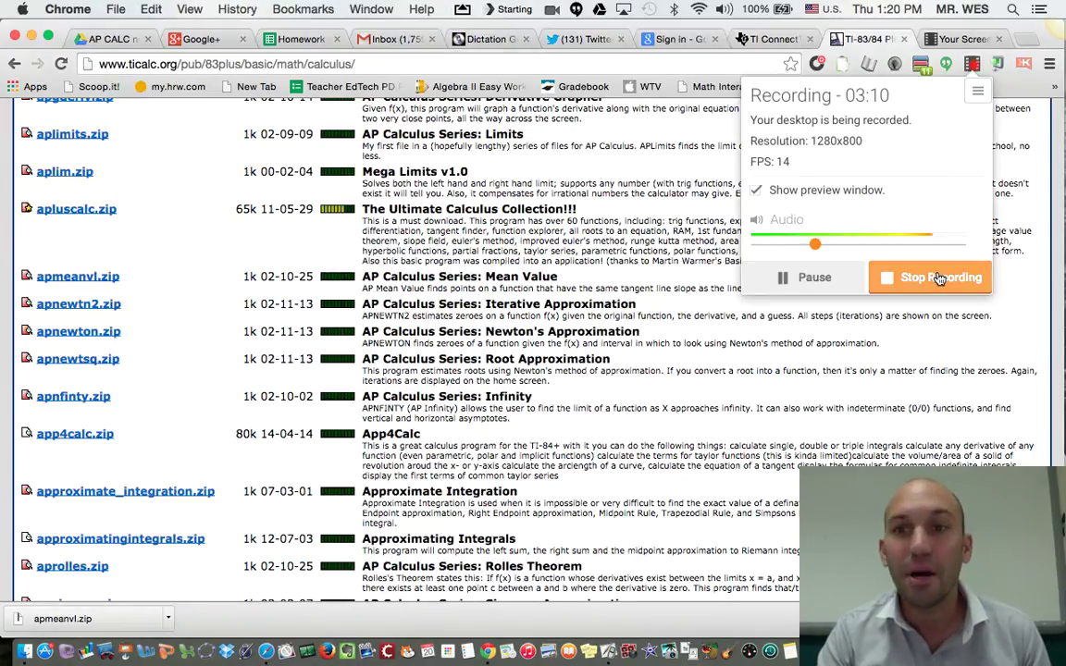